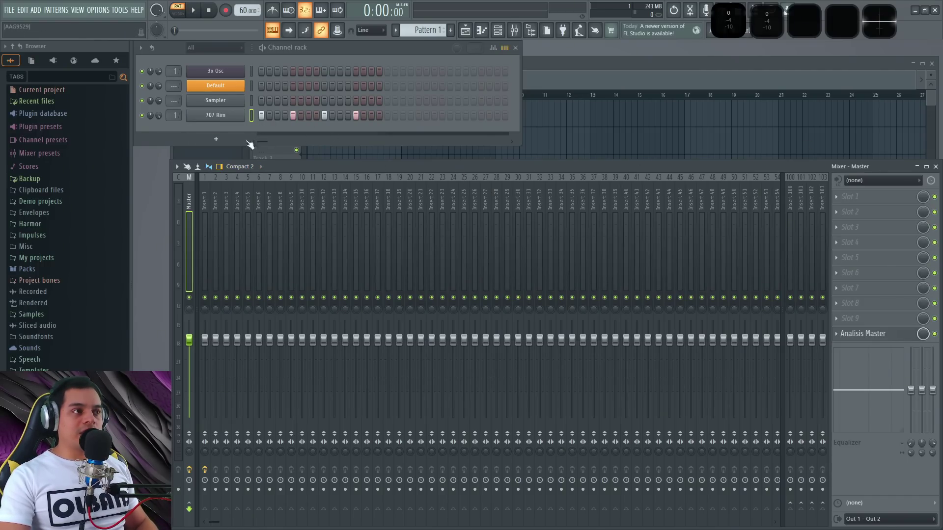
- Open Insert 1's Fruity WaveShaper in a detached window and slightly increase the bend of the curve's upper segment
{"action": "left_click", "coordinate": [204, 197]}
{"action": "left_click", "coordinate": [879, 197]}
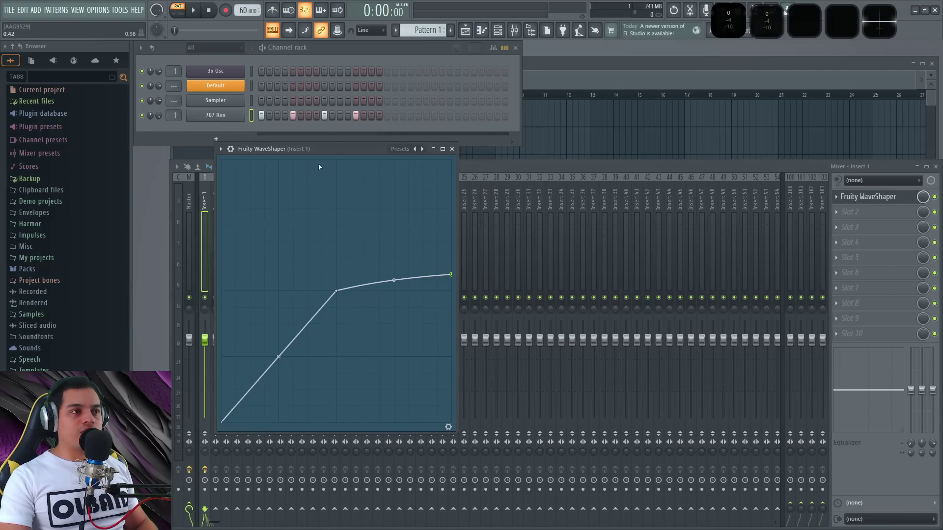
{"action": "left_click_drag", "start_coordinate": [327, 144], "coordinate": [537, 136]}
{"action": "left_click", "coordinate": [432, 136]}
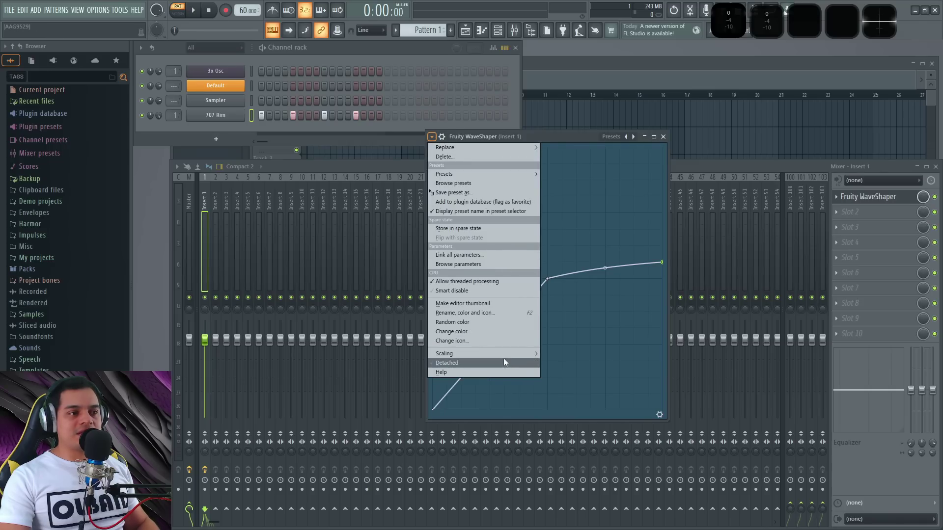
{"action": "left_click", "coordinate": [492, 362]}
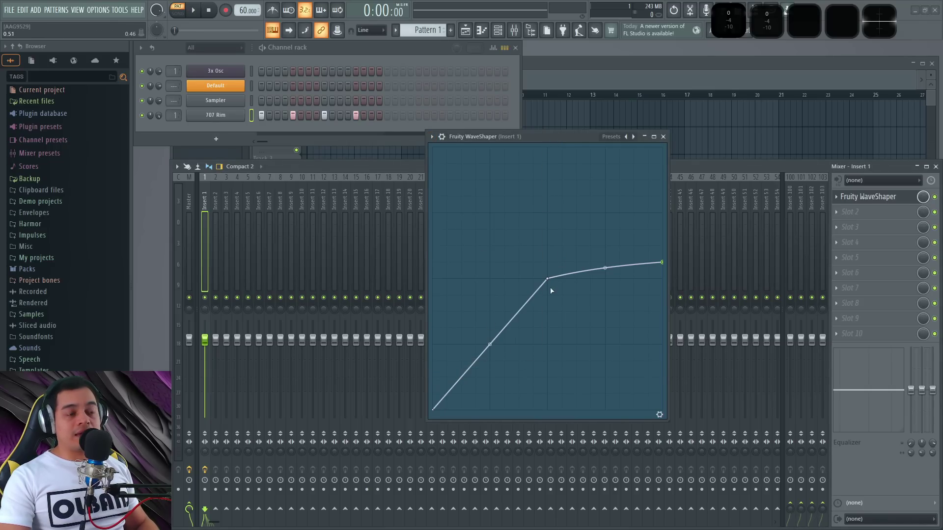
{"action": "left_click_drag", "start_coordinate": [605, 267], "coordinate": [604, 266]}
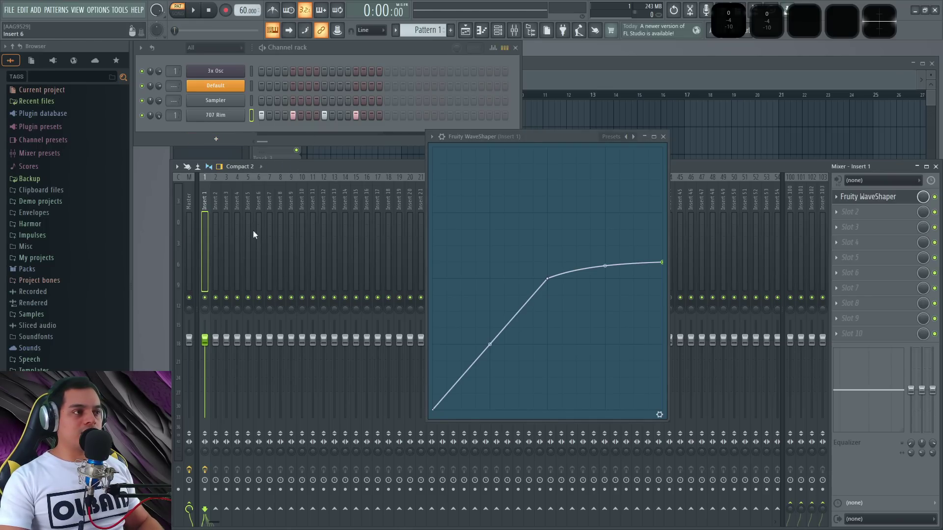
- Play repeated C5 notes while switching Insert 1's effects off and on to compare the sound with and without WaveShaper
{"action": "key", "text": "z"}
{"action": "key", "text": "z"}
{"action": "key", "text": "z"}
{"action": "key", "text": "z"}
{"action": "key", "text": "z"}
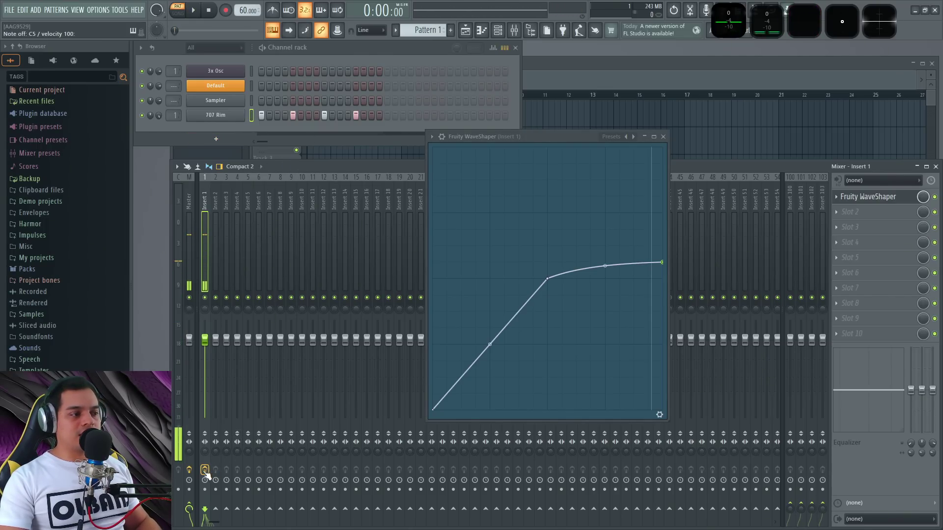
{"action": "key", "text": "z"}
{"action": "key", "text": "z"}
{"action": "left_click", "coordinate": [205, 471]}
{"action": "key", "text": "z"}
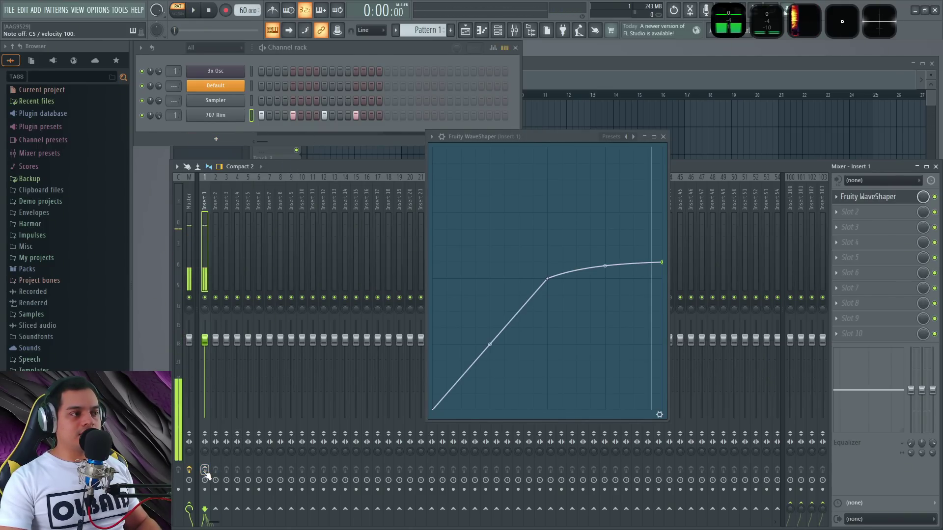
{"action": "key", "text": "z"}
{"action": "key", "text": "z"}
{"action": "key", "text": "z"}
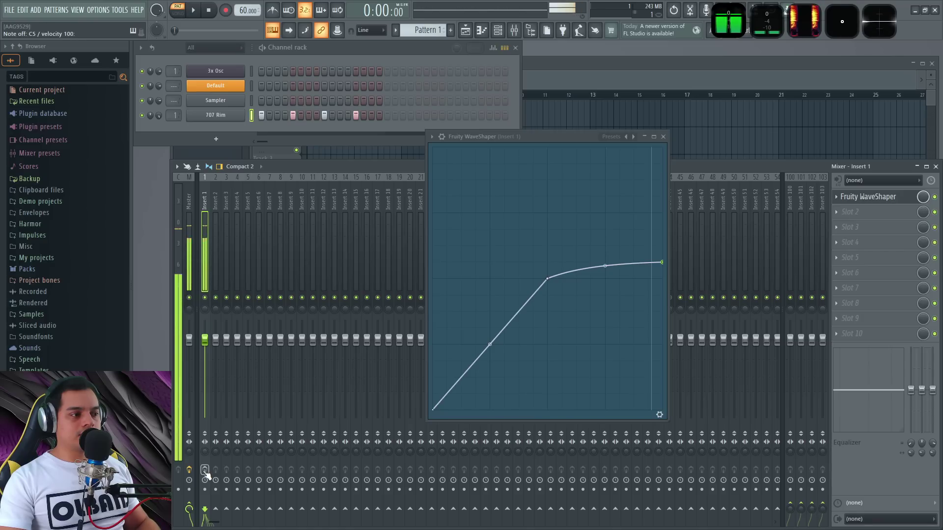
{"action": "key", "text": "z"}
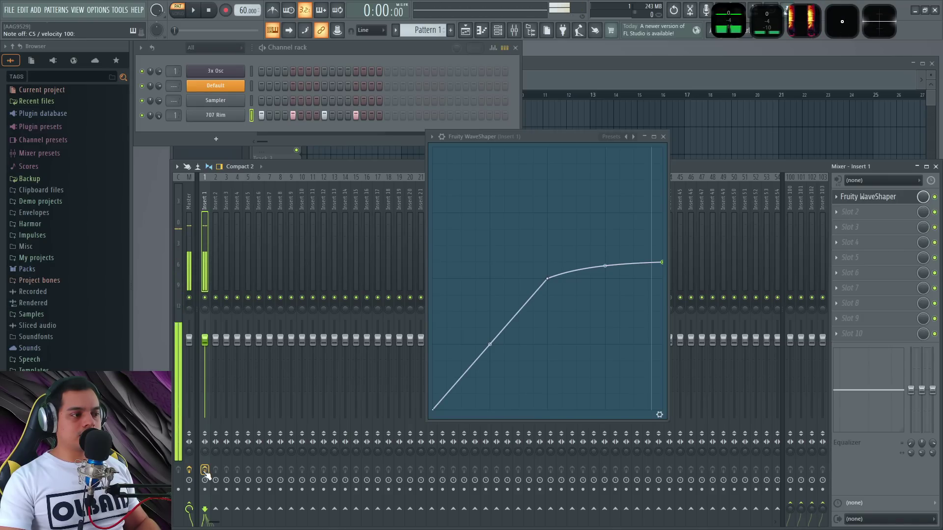
{"action": "key", "text": "z"}
{"action": "key", "text": "z"}
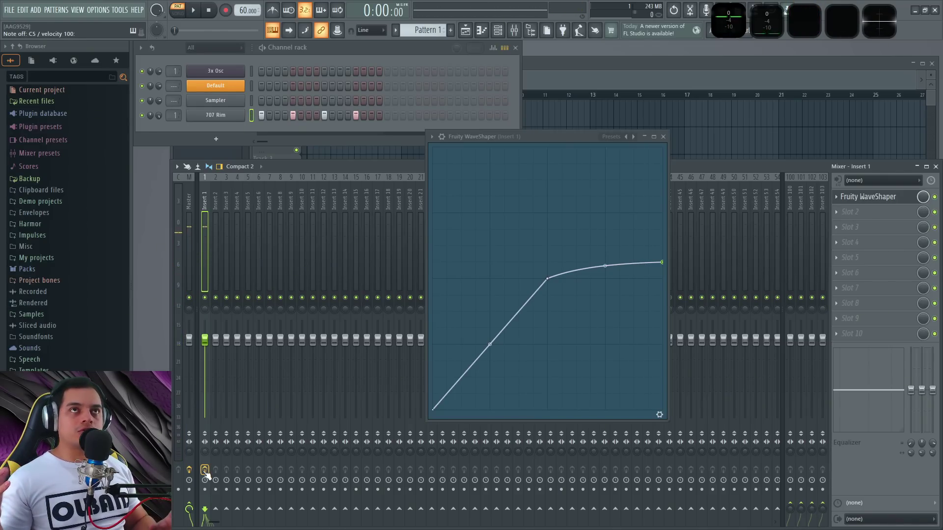
- Enlarge the Wave Candy peak meter and play Pattern 1 briefly to check the output level
{"action": "double_click", "coordinate": [727, 34]}
{"action": "double_click", "coordinate": [767, 31]}
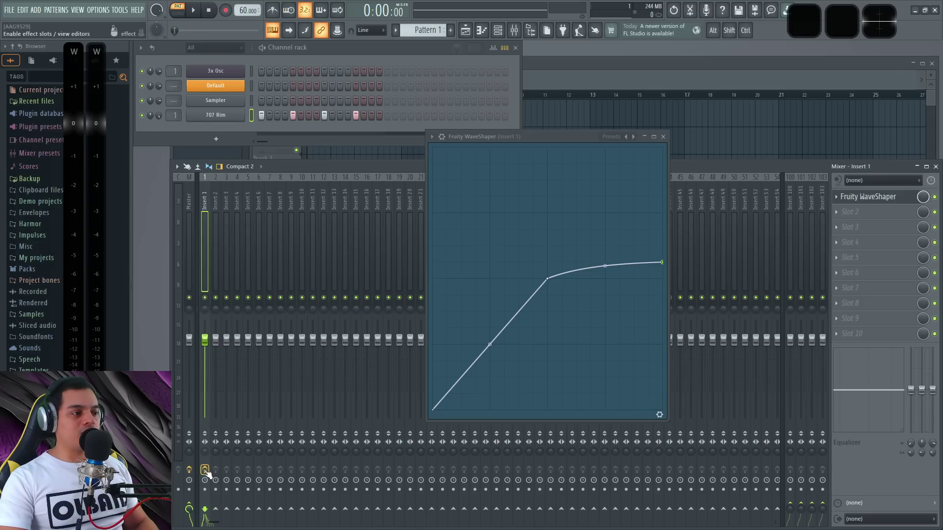
{"action": "key", "text": "space"}
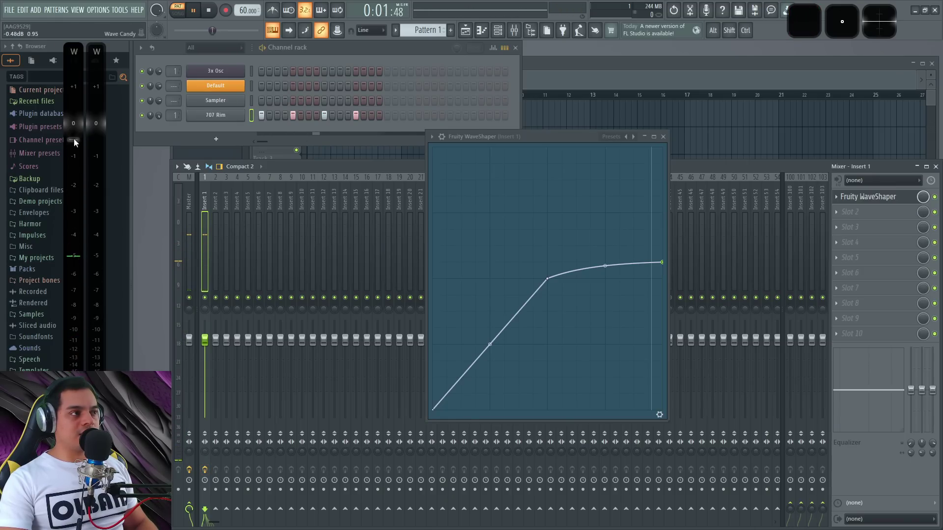
{"action": "key", "text": "space"}
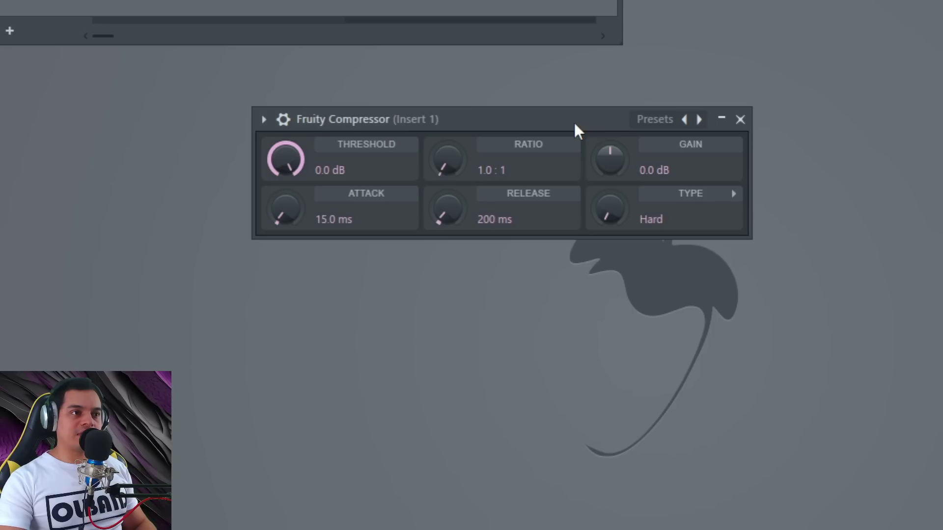
- Set the Fruity Compressor to threshold -38.8 dB, ratio 4.8:1, gain 2.2 dB, type Hard/R, release 431 ms and attack 44.1 ms
{"action": "left_click_drag", "start_coordinate": [540, 121], "coordinate": [498, 177]}
{"action": "left_click_drag", "start_coordinate": [249, 216], "coordinate": [248, 289]}
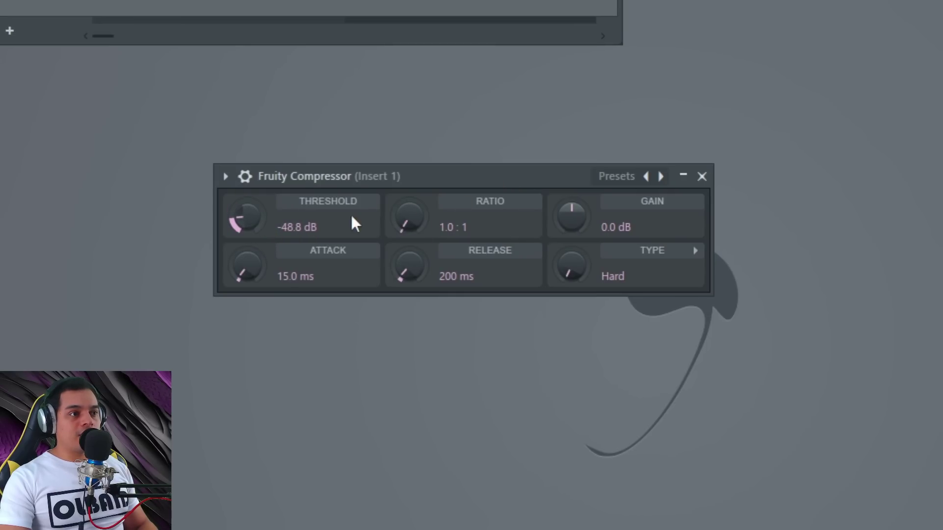
{"action": "left_click_drag", "start_coordinate": [410, 217], "coordinate": [410, 197]}
{"action": "left_click_drag", "start_coordinate": [238, 229], "coordinate": [237, 216]}
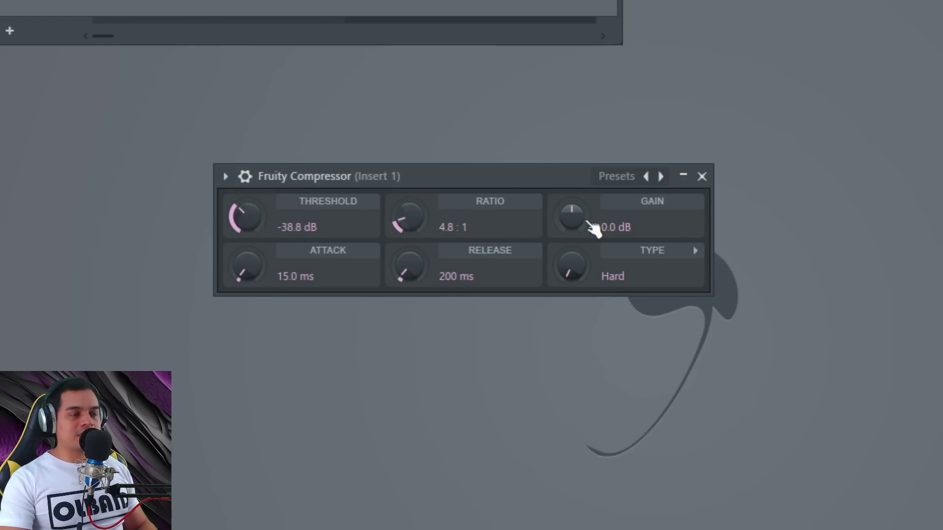
{"action": "left_click_drag", "start_coordinate": [586, 221], "coordinate": [585, 217]}
{"action": "left_click_drag", "start_coordinate": [570, 248], "coordinate": [570, 238]}
{"action": "left_click_drag", "start_coordinate": [409, 273], "coordinate": [408, 261]}
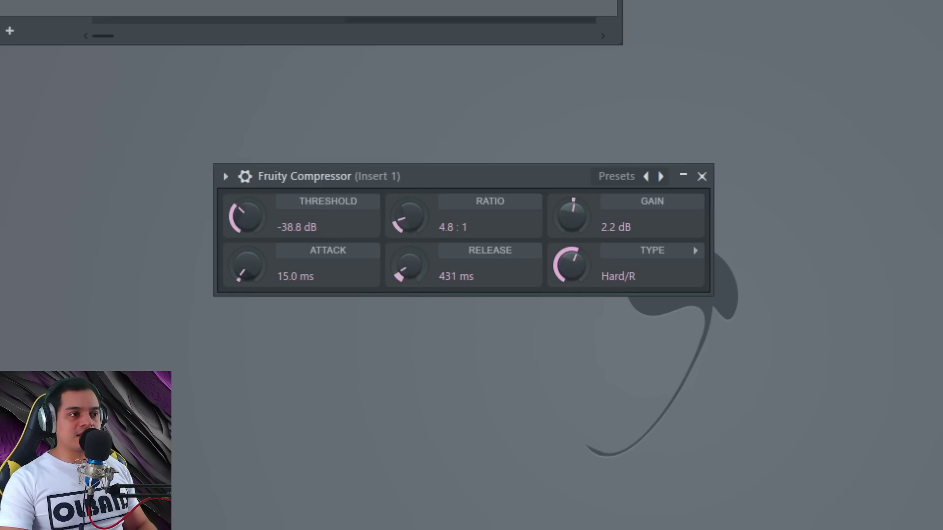
{"action": "left_click_drag", "start_coordinate": [252, 275], "coordinate": [253, 278]}
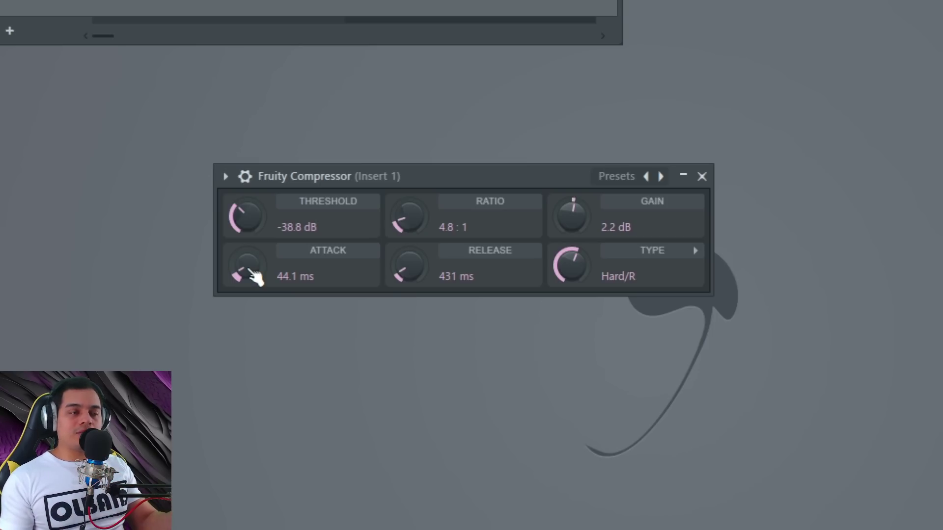
- Adjust the Fruity Compressor to 4.7 dB gain, a 5.4:1 ratio and a -42.9 dB threshold
{"action": "left_click_drag", "start_coordinate": [482, 170], "coordinate": [497, 168]}
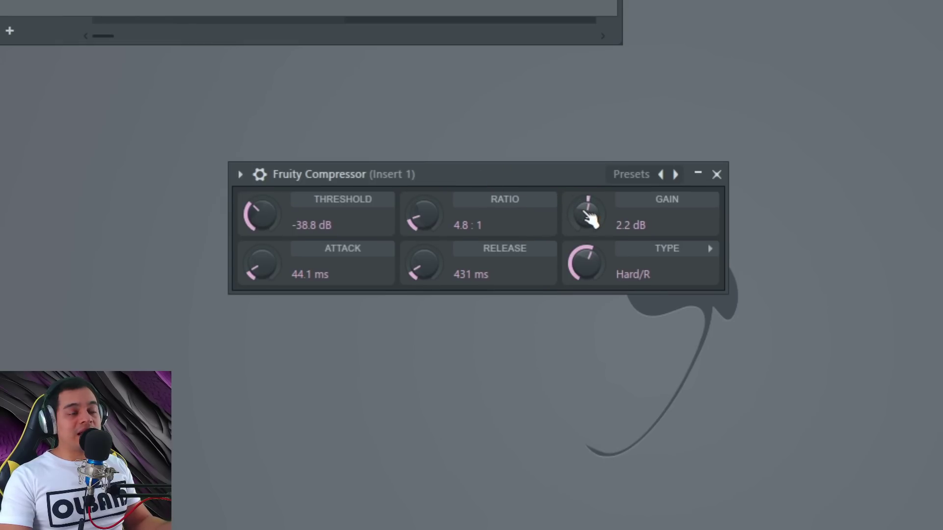
{"action": "left_click_drag", "start_coordinate": [590, 211], "coordinate": [589, 199]}
{"action": "left_click_drag", "start_coordinate": [424, 218], "coordinate": [424, 213]}
{"action": "left_click_drag", "start_coordinate": [272, 204], "coordinate": [273, 211]}
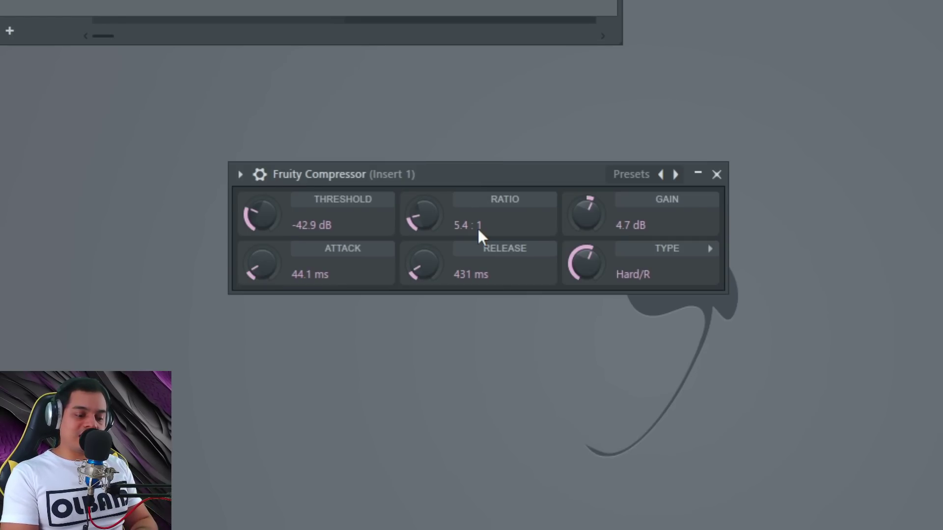
- Set the compressor's ratio to 9.2:1 and gain to 7.0 dB, and change its type to Hard
{"action": "left_click_drag", "start_coordinate": [430, 220], "coordinate": [430, 184]}
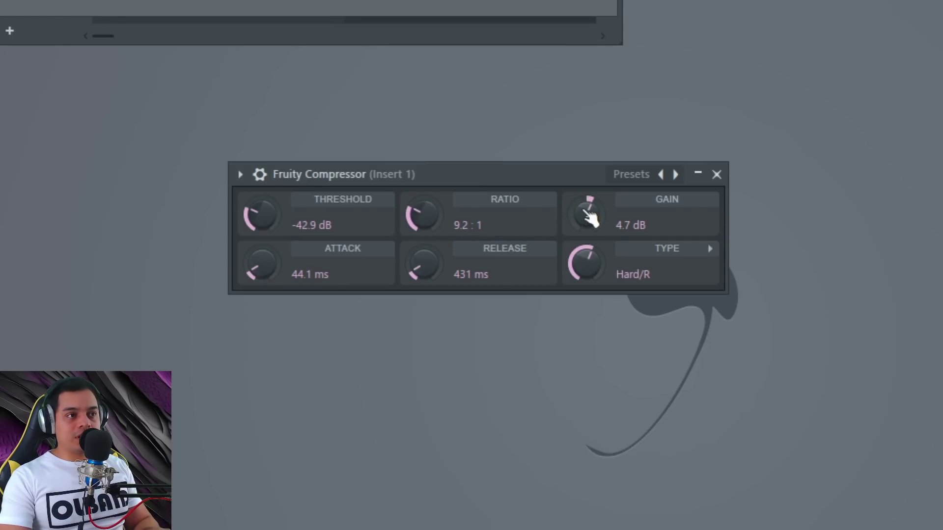
{"action": "left_click_drag", "start_coordinate": [588, 212], "coordinate": [588, 200]}
{"action": "mouse_move", "coordinate": [588, 264]}
{"action": "left_mouse_down"}
{"action": "mouse_move", "coordinate": [588, 278]}
{"action": "mouse_move", "coordinate": [596, 216]}
{"action": "mouse_move", "coordinate": [595, 275]}
{"action": "left_mouse_up"}
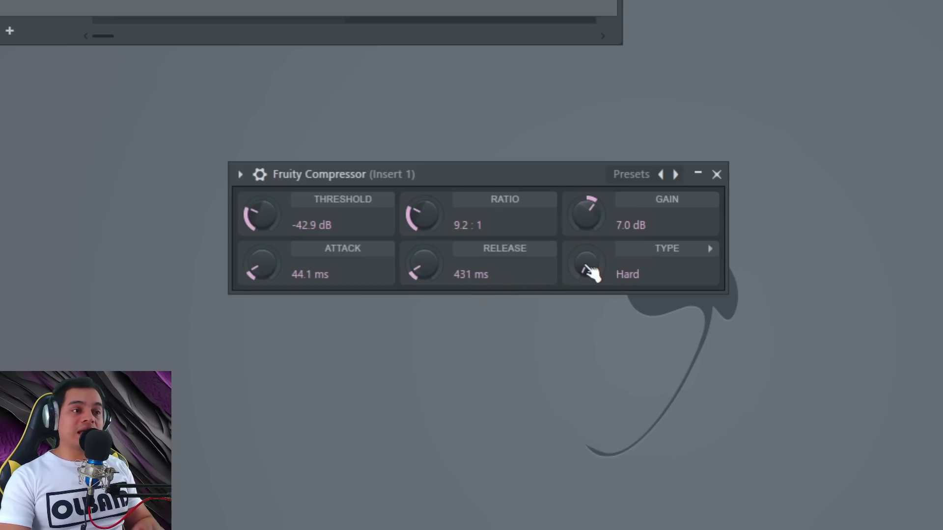
- Raise the compressor's gain to 11.0 dB and lower its threshold to -52.3 dB, keeping the 9.2:1 ratio
{"action": "left_click_drag", "start_coordinate": [600, 222], "coordinate": [587, 197]}
{"action": "mouse_move", "coordinate": [438, 217]}
{"action": "left_mouse_down"}
{"action": "mouse_move", "coordinate": [437, 206]}
{"action": "mouse_move", "coordinate": [437, 217]}
{"action": "left_mouse_up"}
{"action": "left_click_drag", "start_coordinate": [290, 219], "coordinate": [259, 198]}
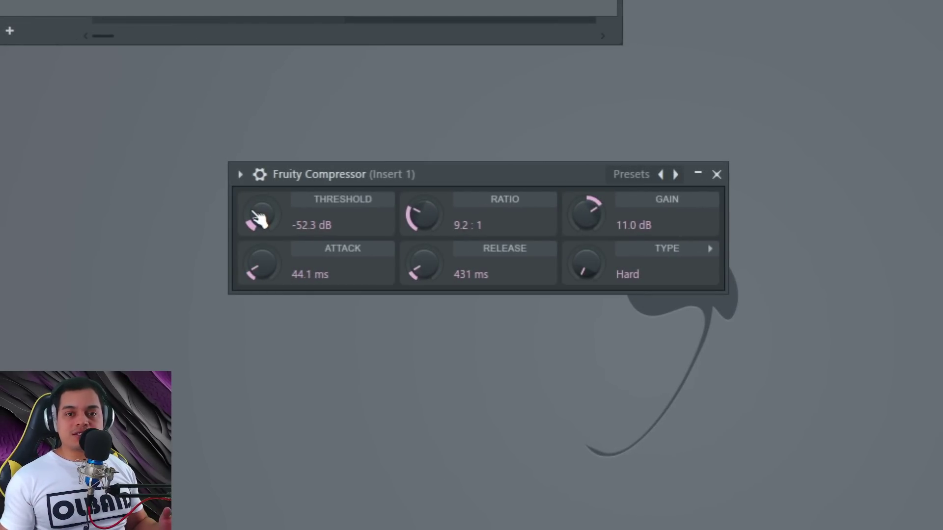